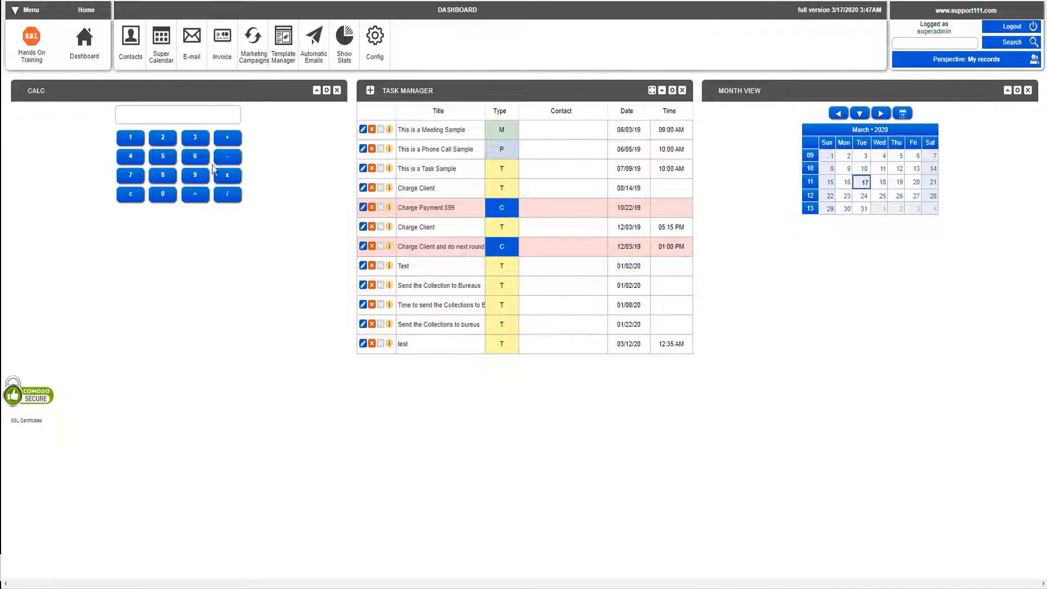
# - Open the invoice system and view its billers list and its customers list
pyautogui.click(222, 66)
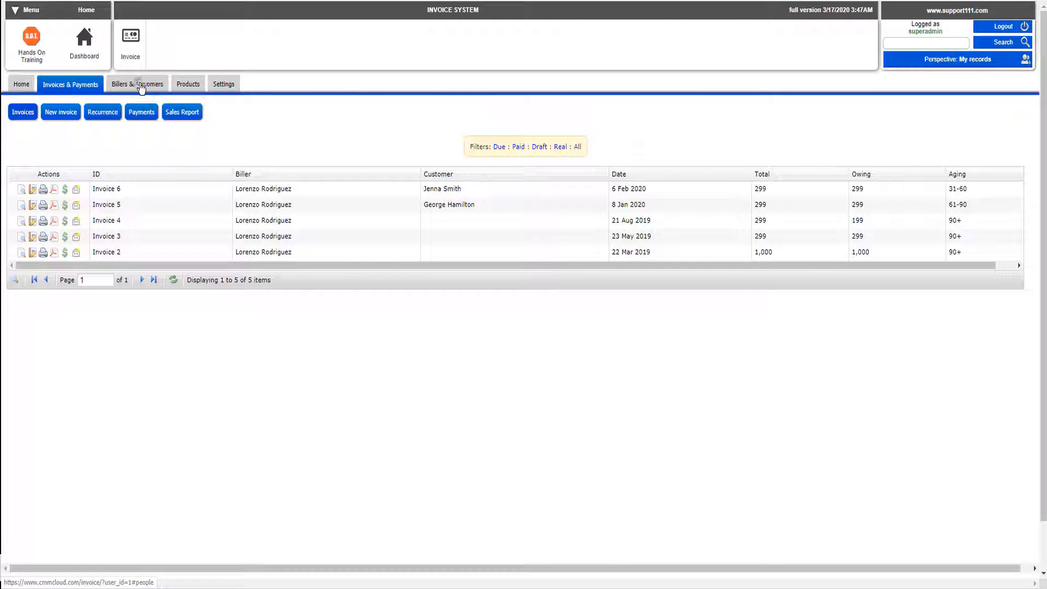
pyautogui.click(140, 86)
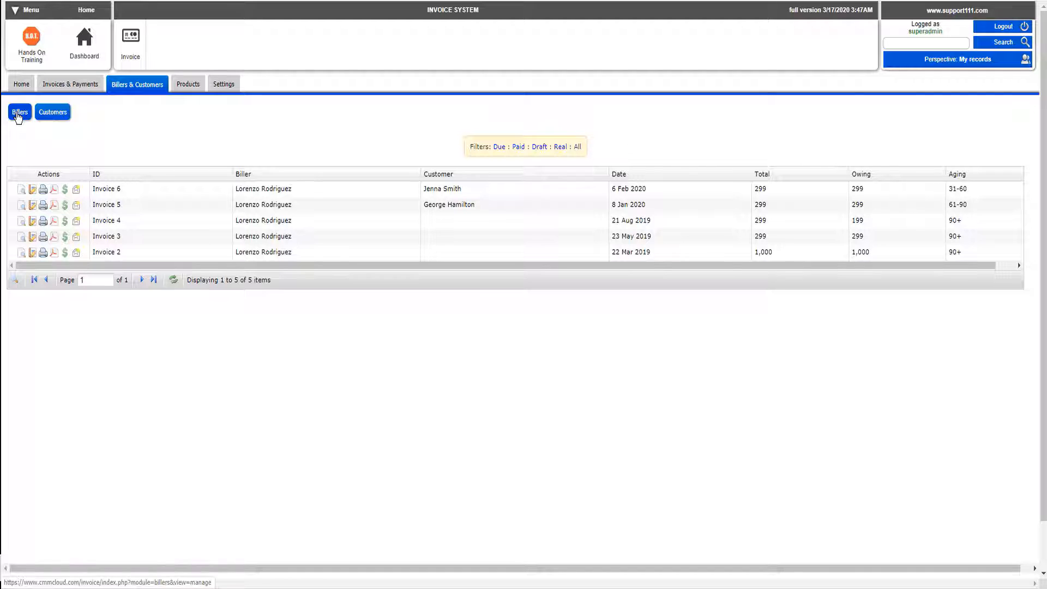
pyautogui.click(18, 114)
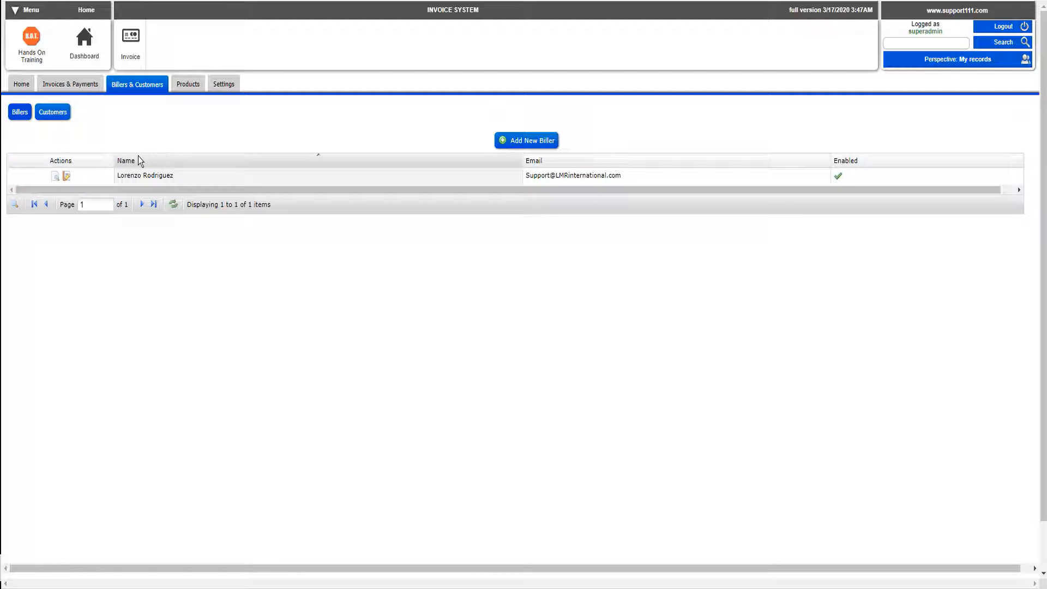
pyautogui.click(55, 113)
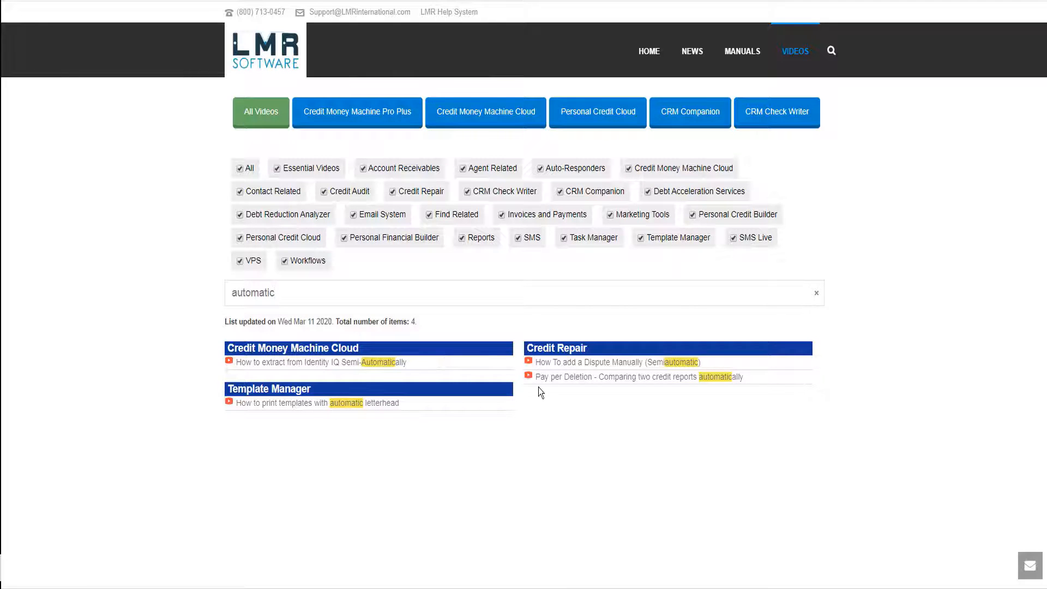
# - Switch to the LMR Software video library and search it for "import" to find the contact import tutorials
pyautogui.doubleClick(305, 296)
pyautogui.write('impoty')
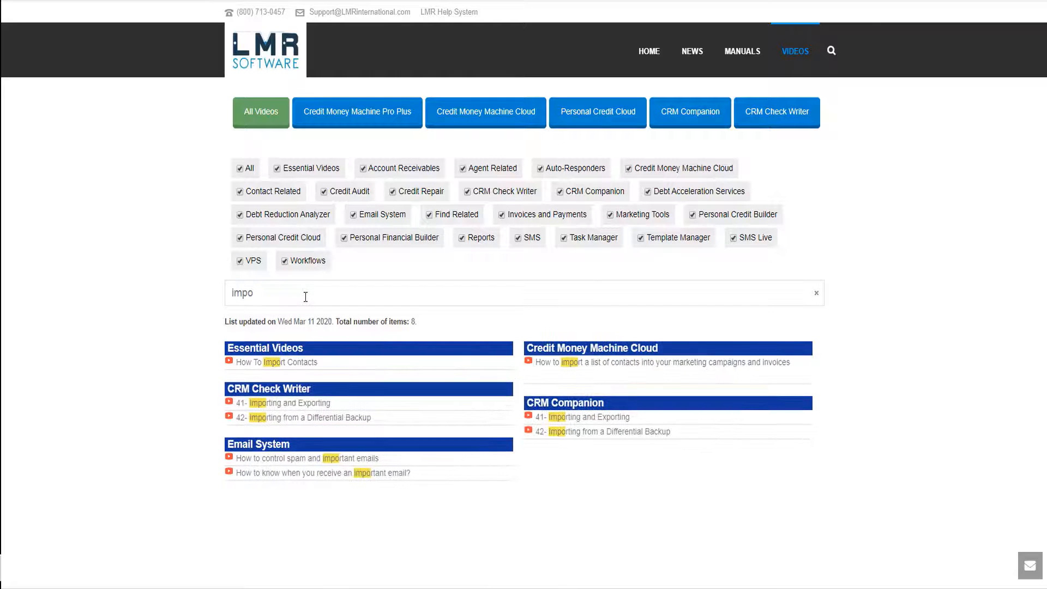
pyautogui.press('BackSpace')
pyautogui.press('BackSpace')
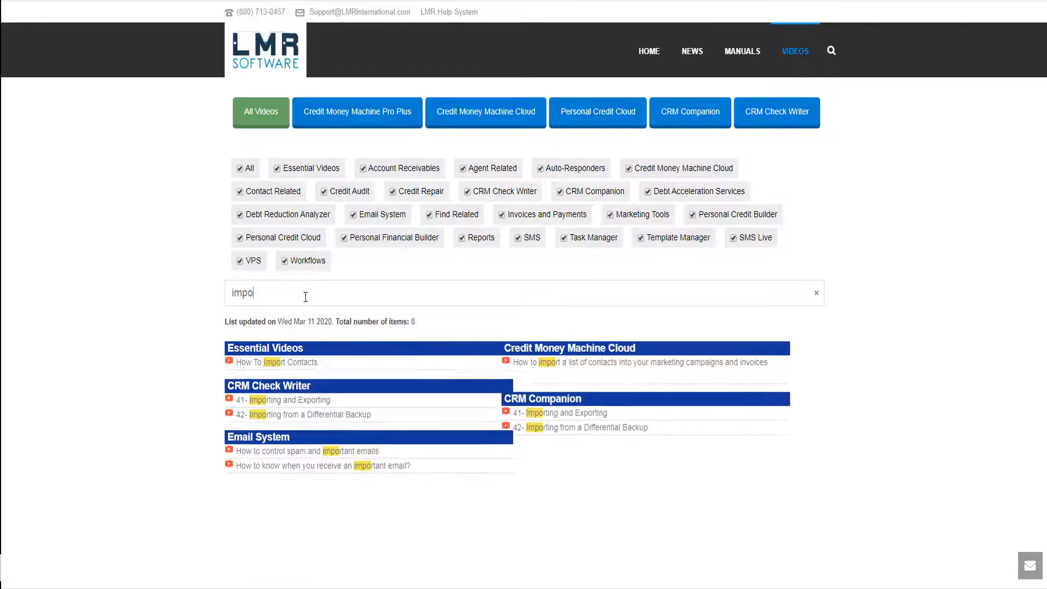
pyautogui.write('rt')
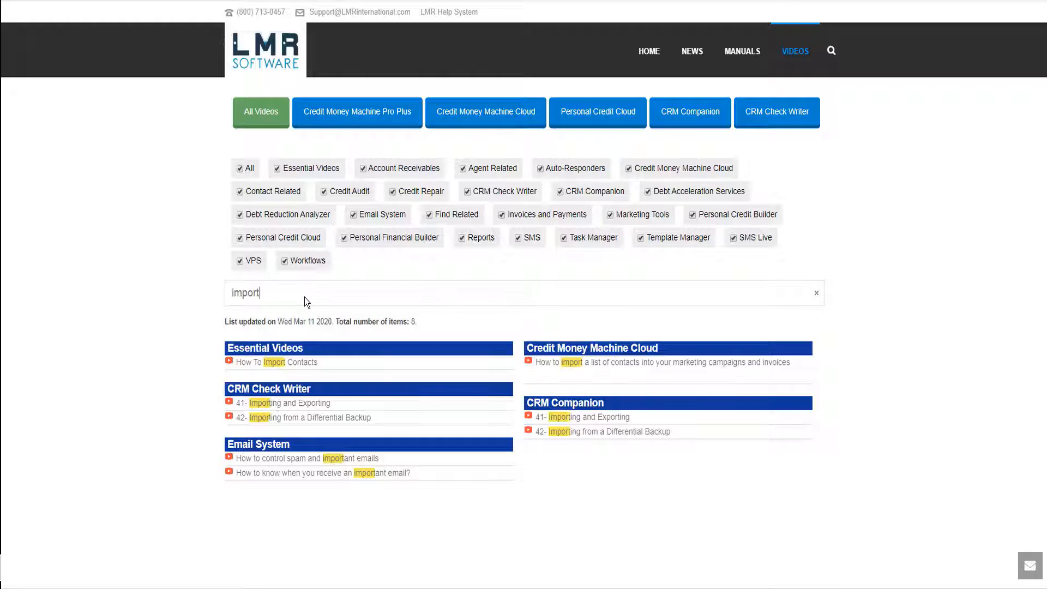
pyautogui.moveTo(546, 365)
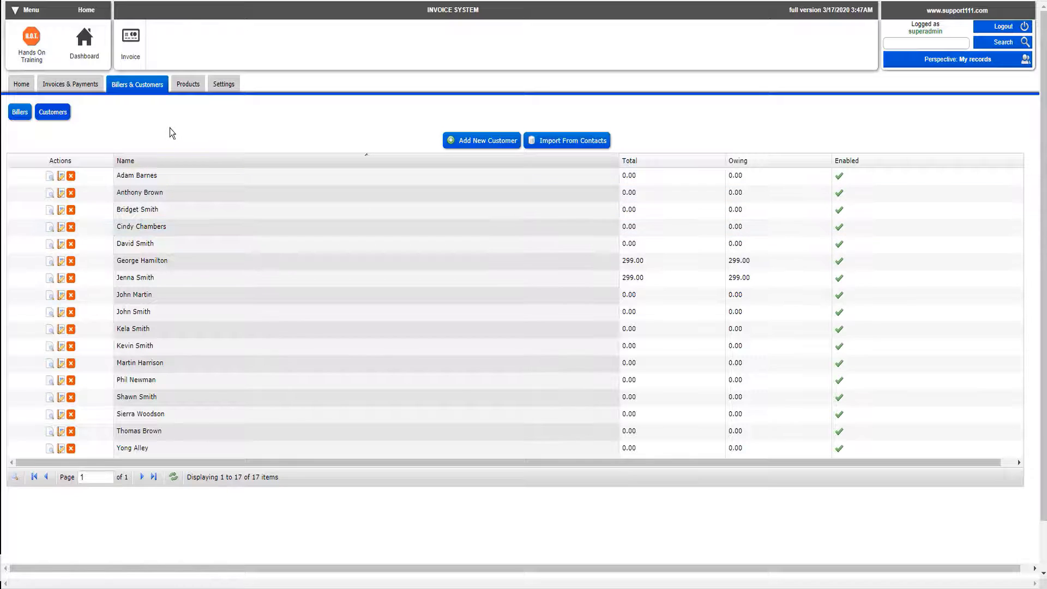
# - Switch back to the invoice system and open the Initial Consulting Fee product's edit form to review its details
pyautogui.click(187, 85)
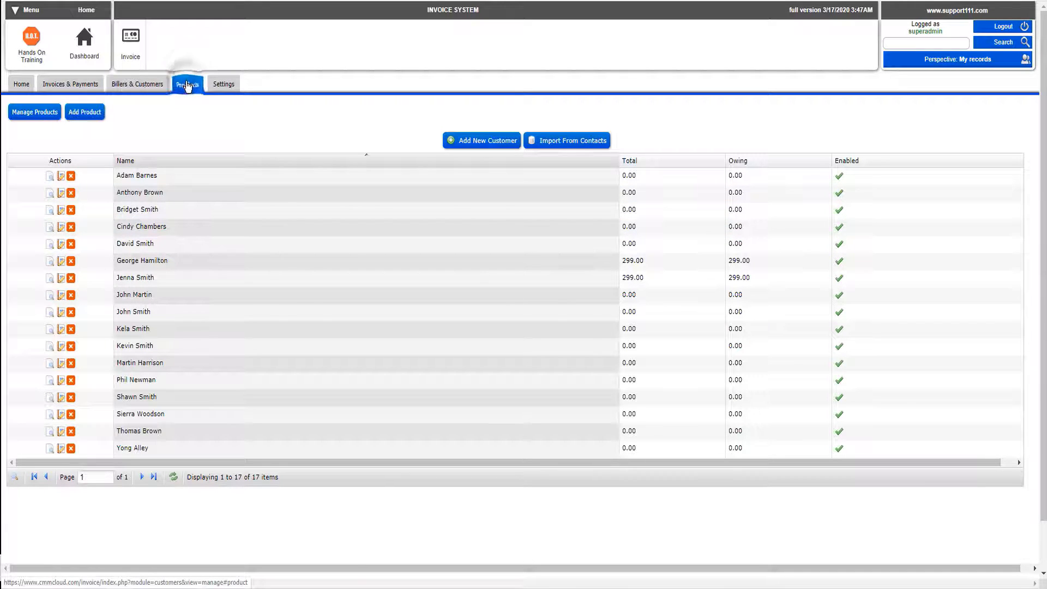
pyautogui.click(45, 115)
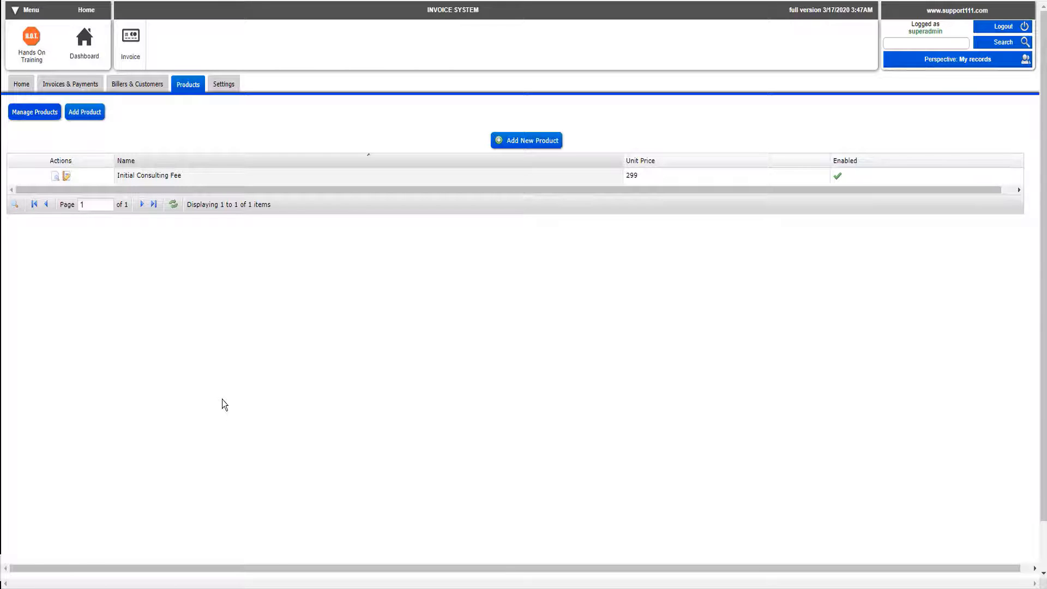
pyautogui.click(66, 176)
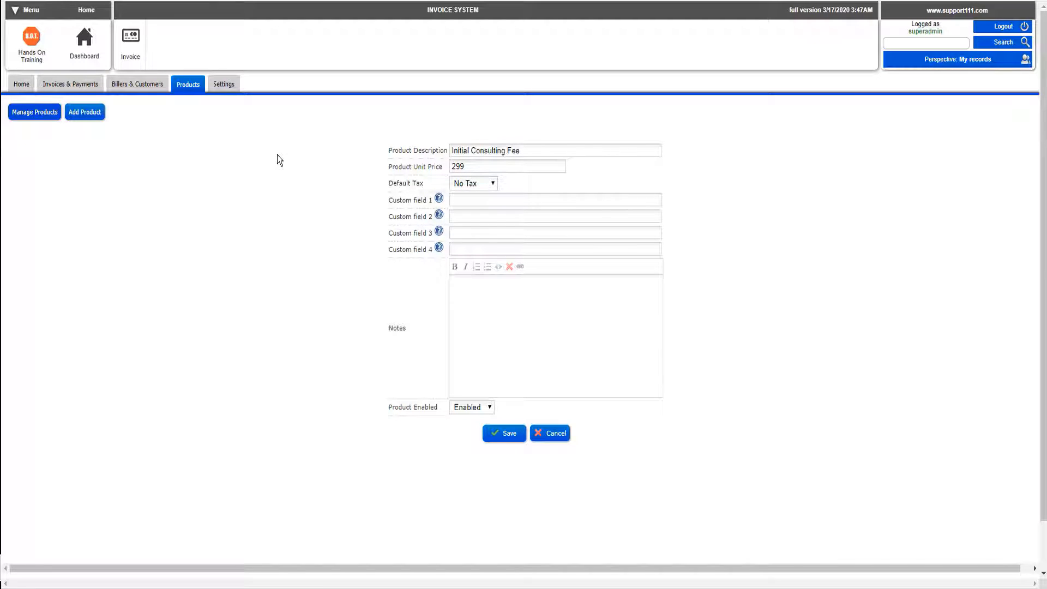
# - Open the existing biller's edit form and review its contact details, PayPal settings, invoice footer and notes
pyautogui.click(123, 85)
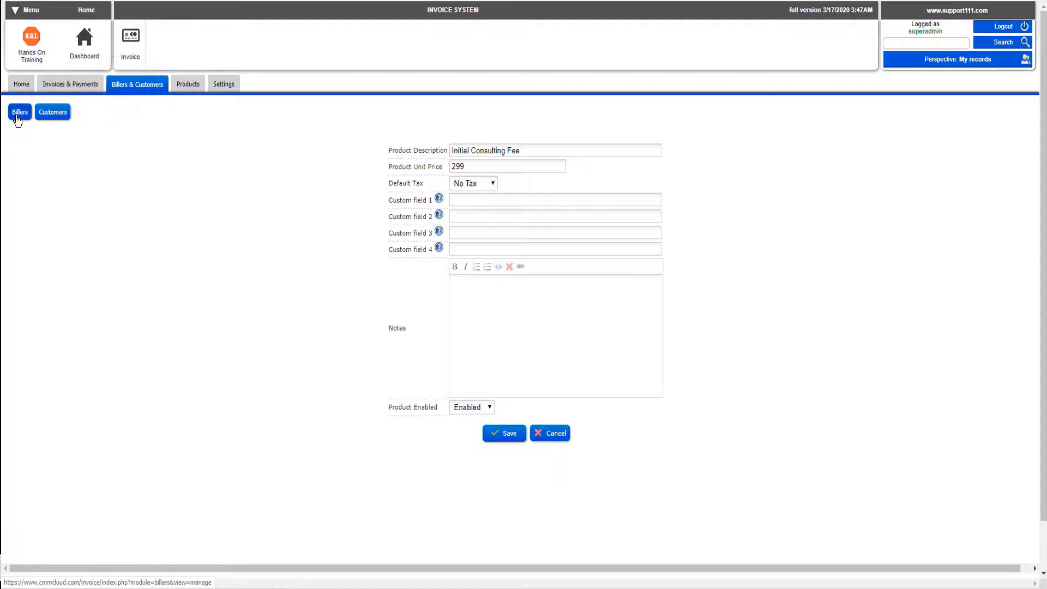
pyautogui.click(18, 113)
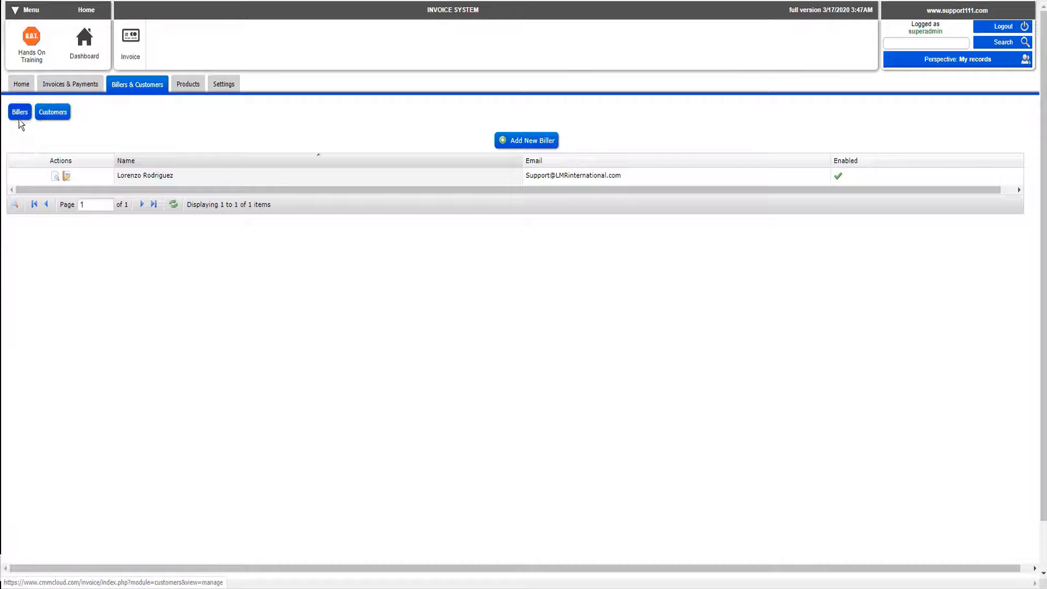
pyautogui.click(66, 176)
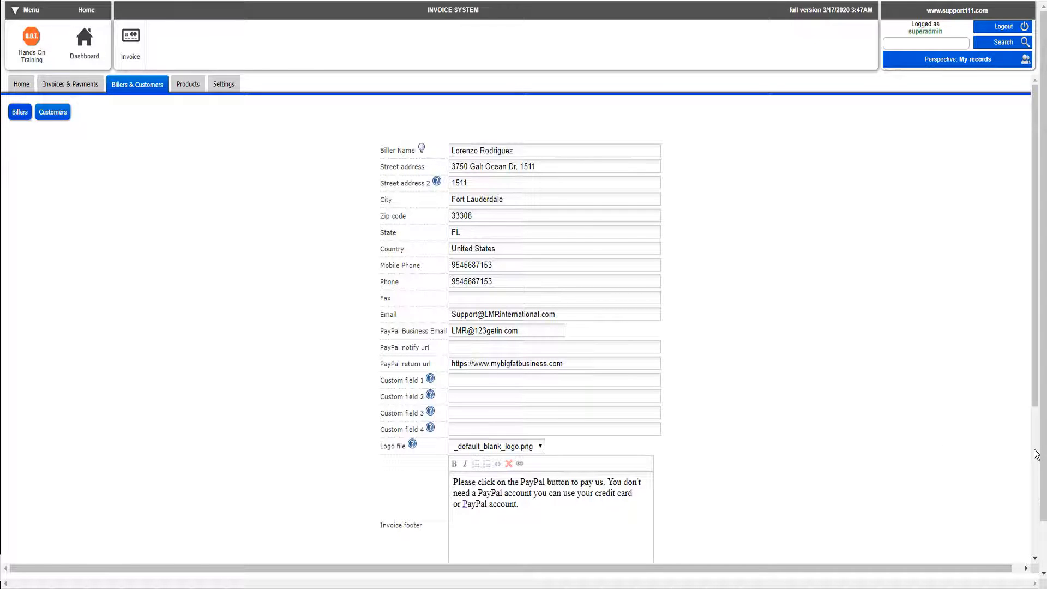
pyautogui.scroll(-5, 1036, 454)
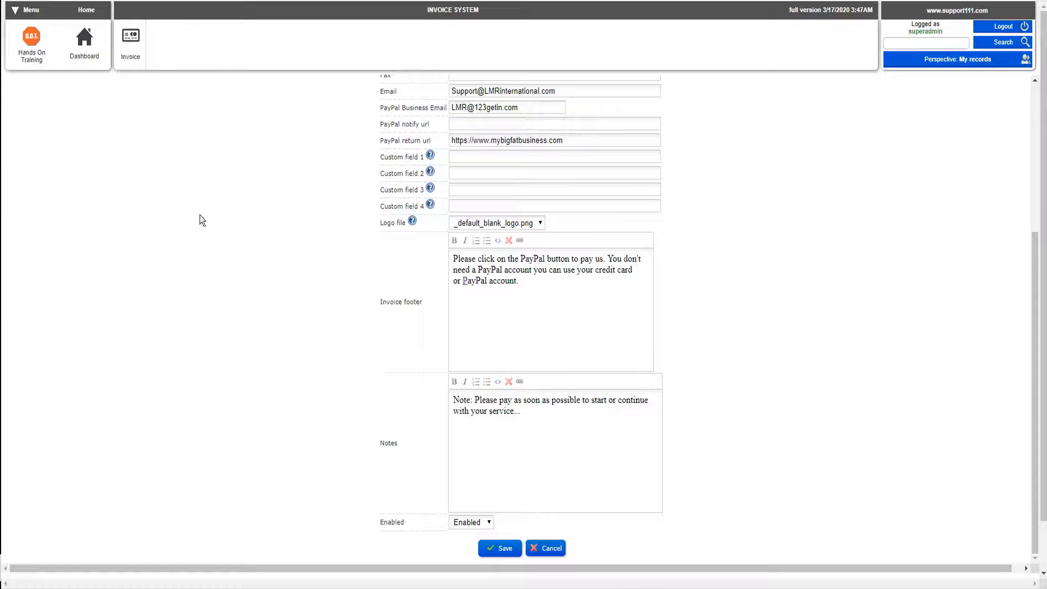
# - Start a new invoice, select the second-to-last customer in the list, and set the date to 2020-03-17
pyautogui.click(122, 55)
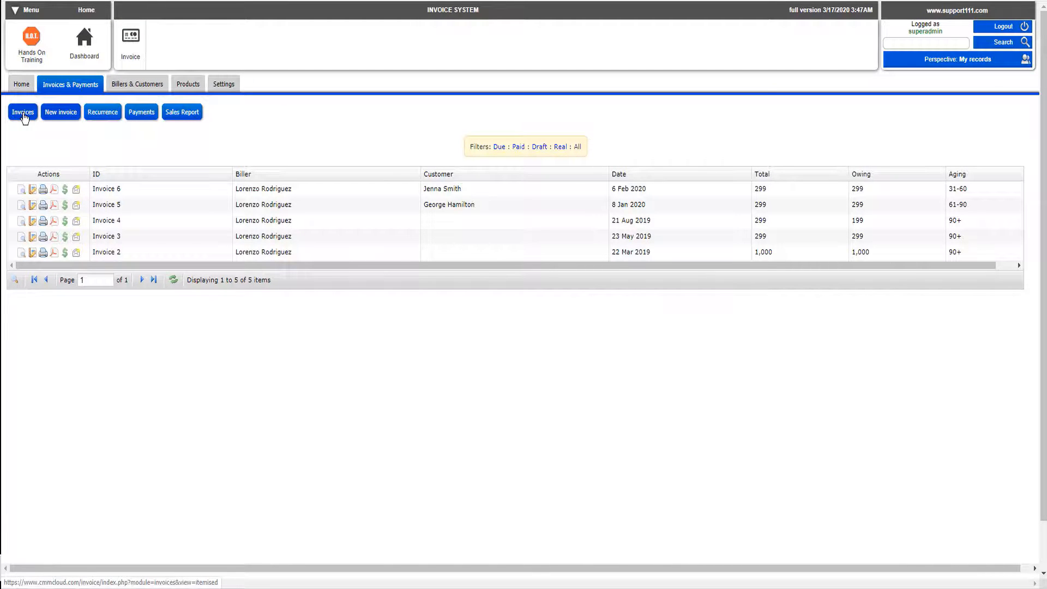
pyautogui.click(57, 116)
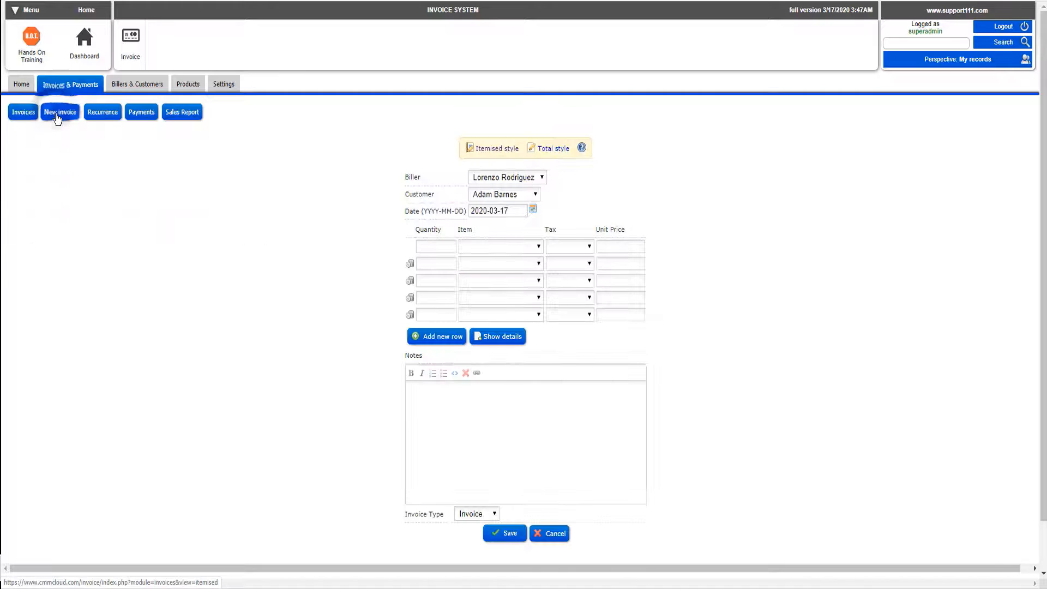
pyautogui.click(535, 197)
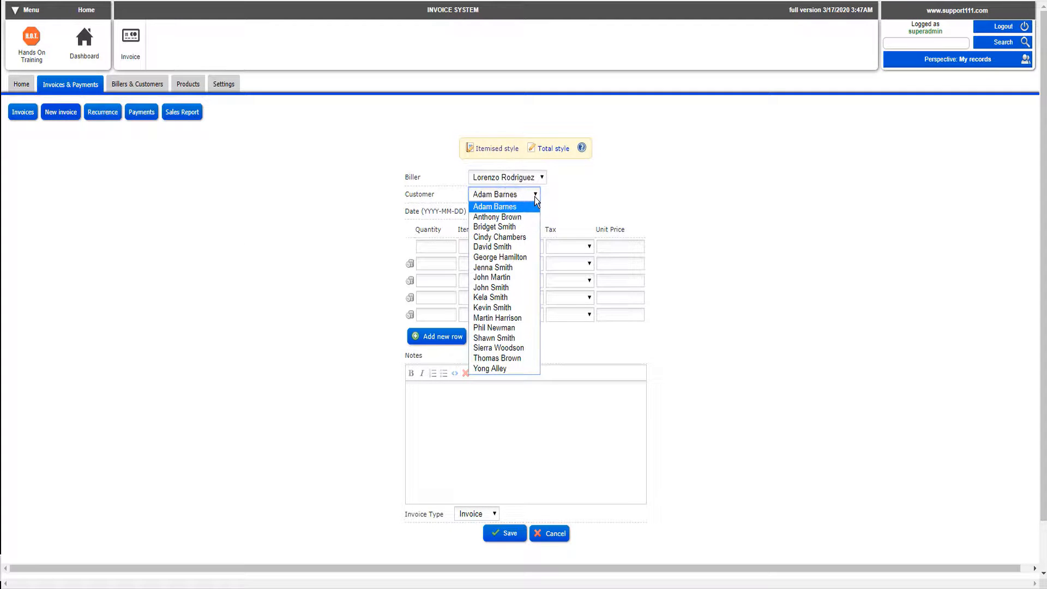
pyautogui.press('t')
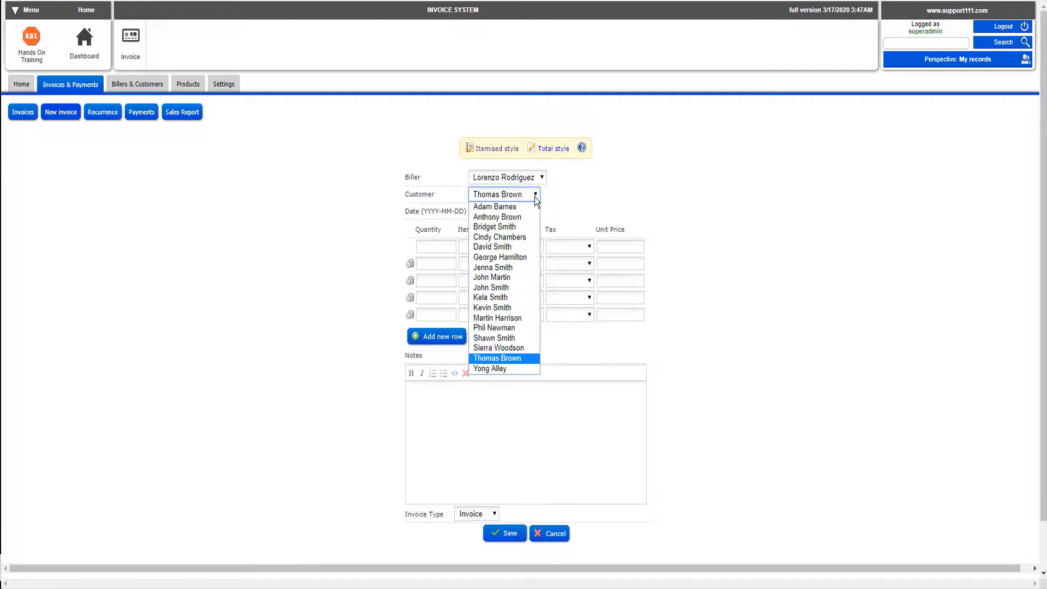
pyautogui.click(534, 197)
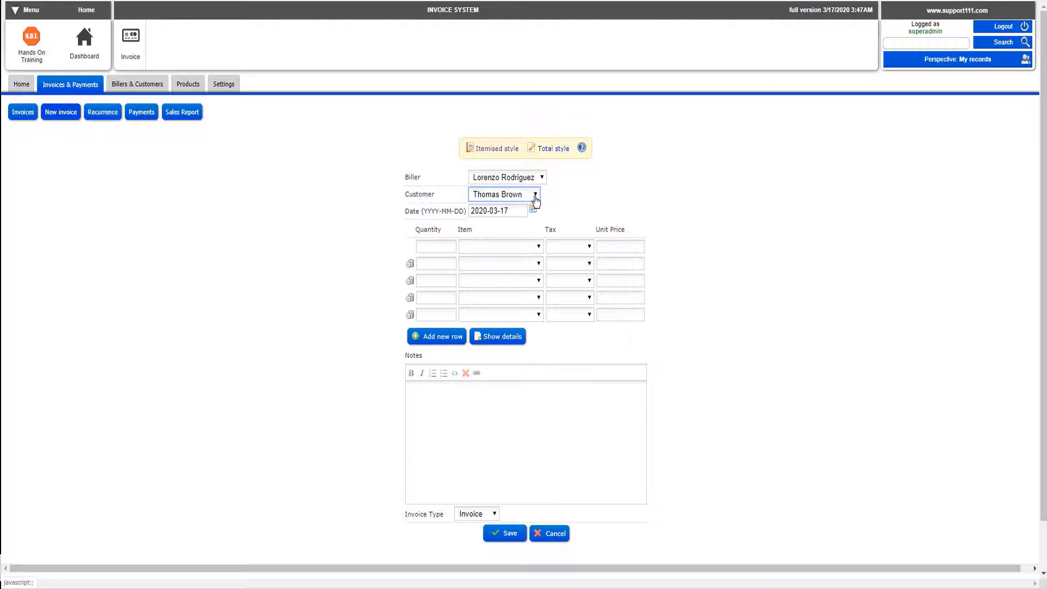
pyautogui.click(533, 210)
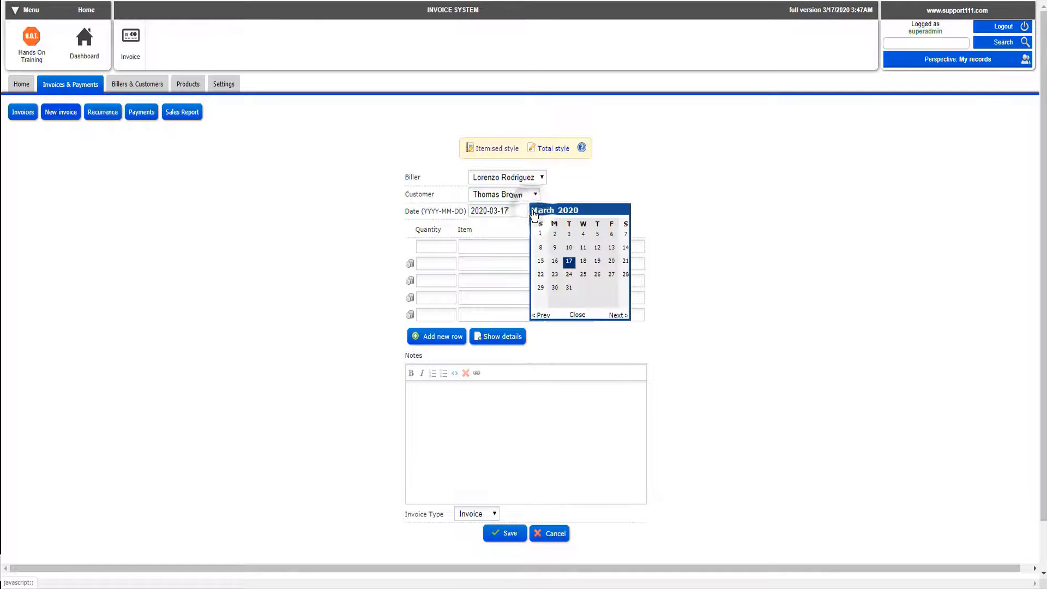
pyautogui.click(569, 263)
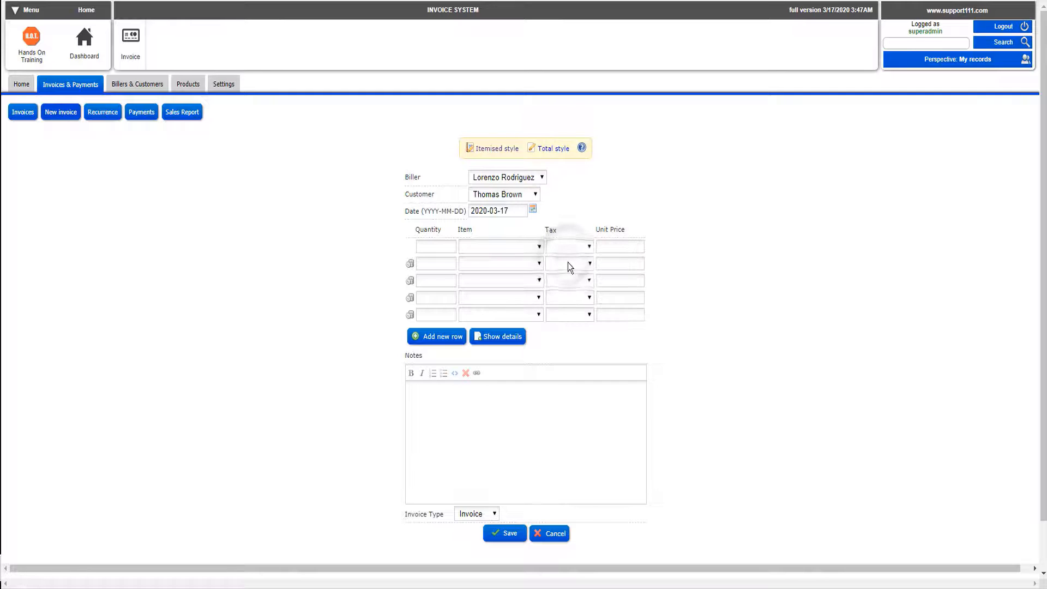
# - Add one Initial Consulting Fee as the first line item, and briefly show and hide the item description fields
pyautogui.click(438, 246)
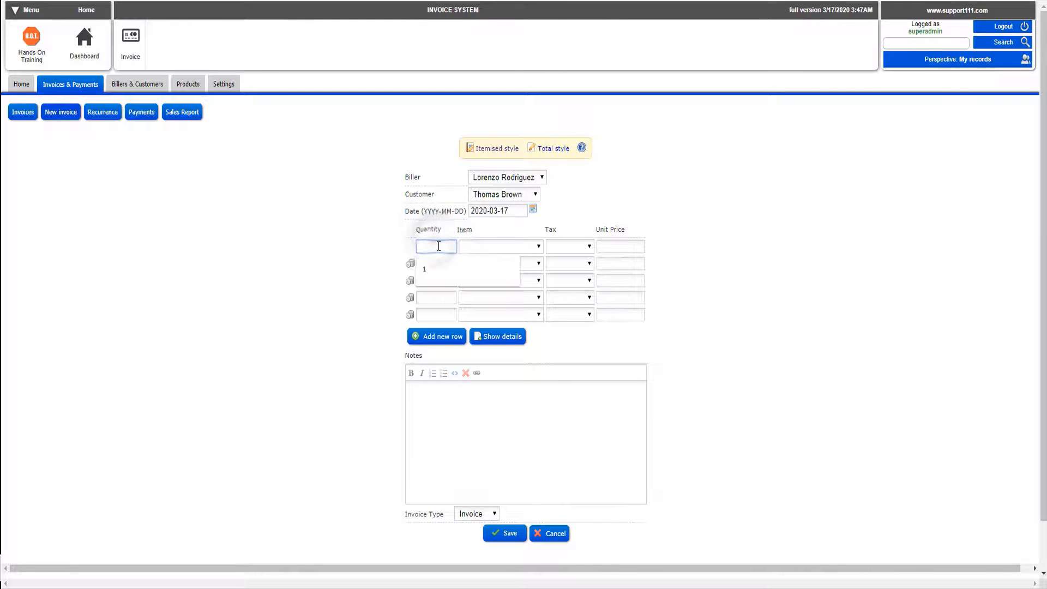
pyautogui.click(423, 270)
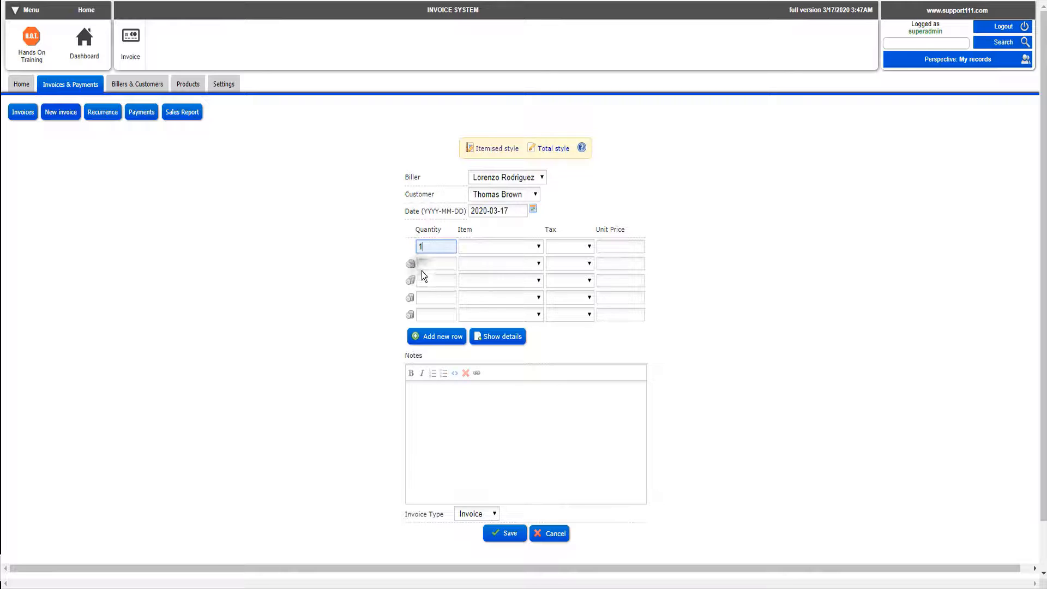
pyautogui.click(539, 249)
pyautogui.click(522, 266)
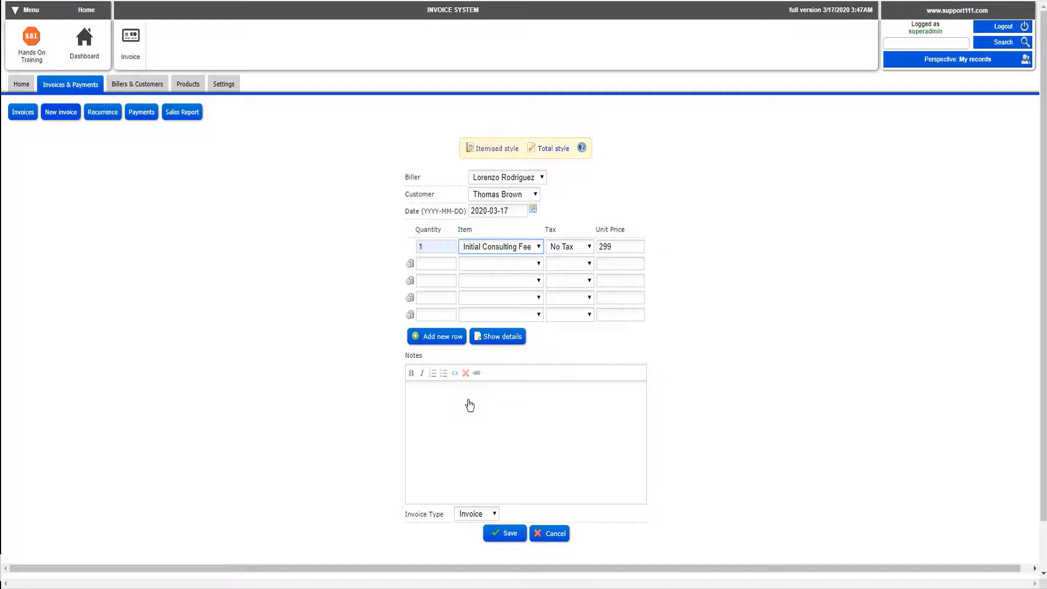
pyautogui.click(502, 337)
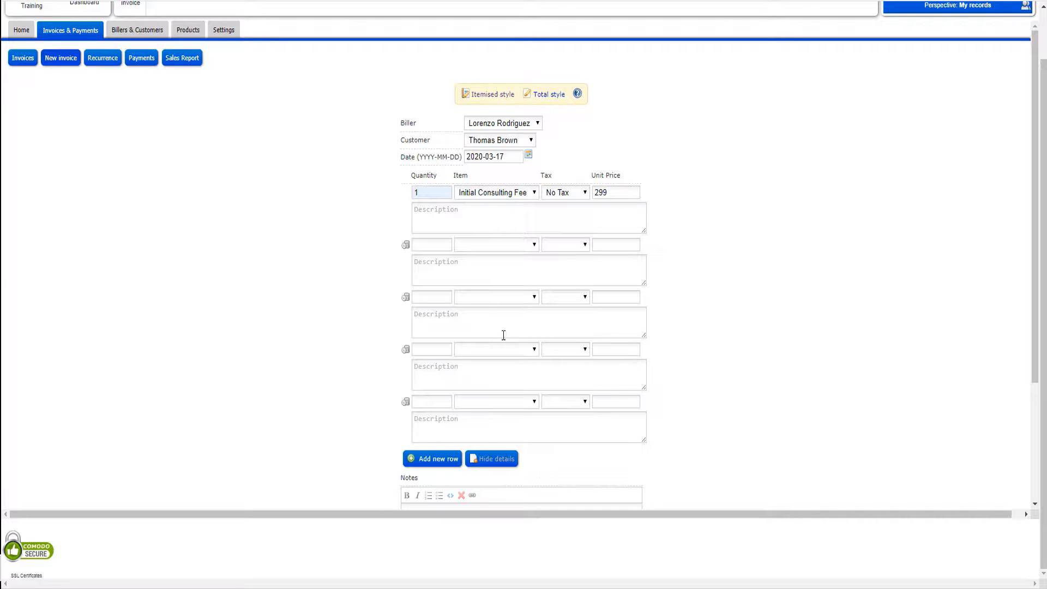
pyautogui.click(497, 460)
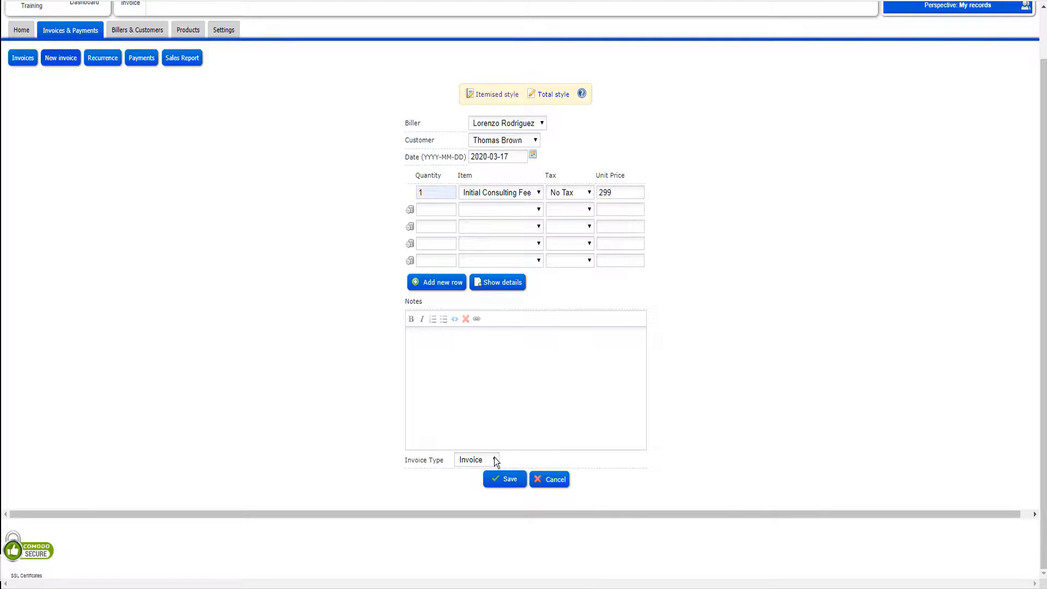
# - Review the invoice type options, choose Invoice, and save the new invoice
pyautogui.click(494, 459)
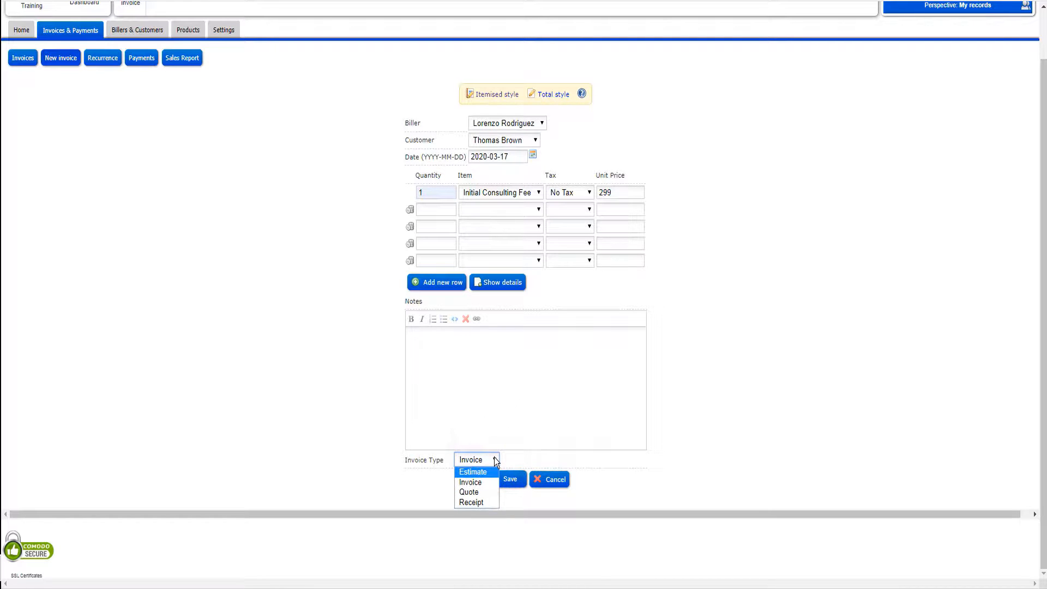
pyautogui.press('Down')
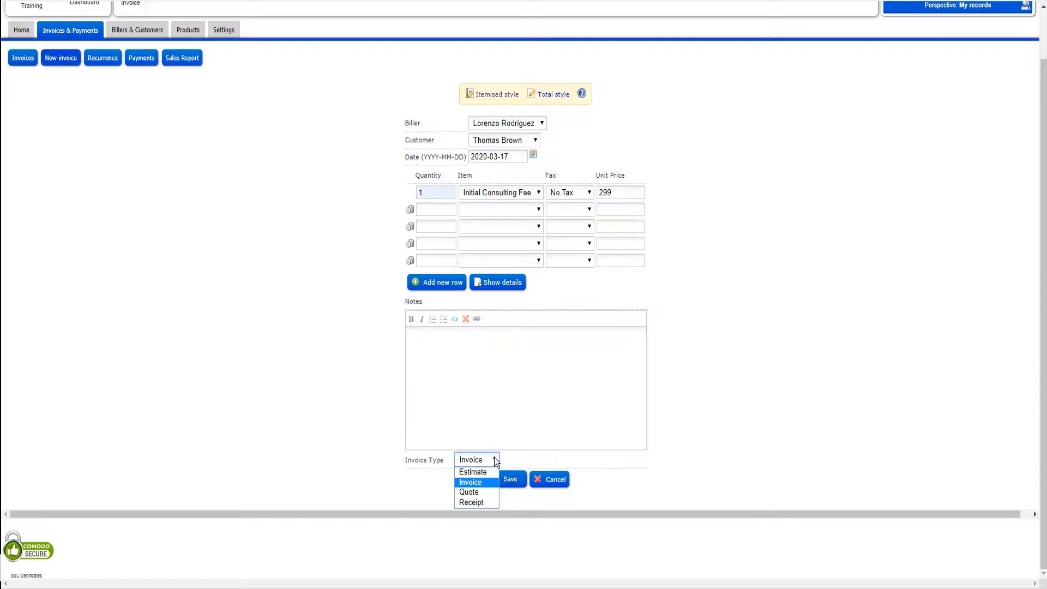
pyautogui.press('Down')
pyautogui.press('Down')
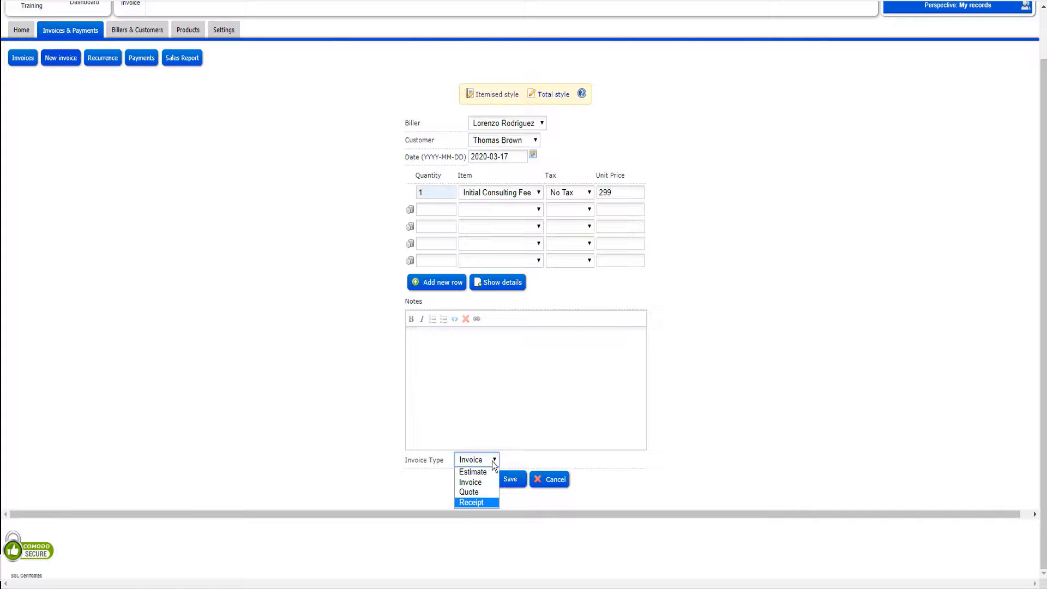
pyautogui.click(479, 485)
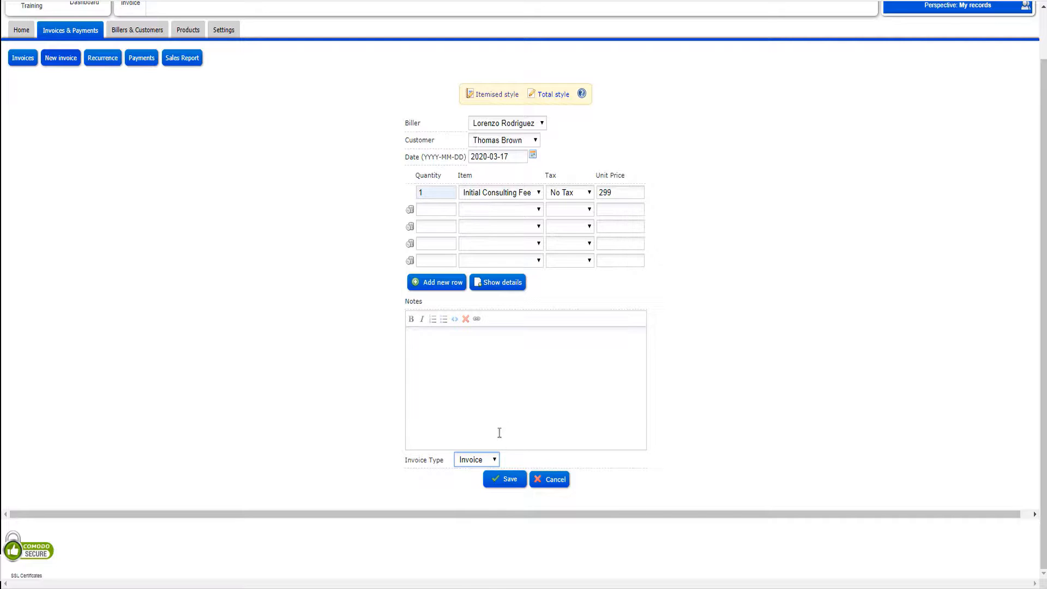
pyautogui.click(510, 482)
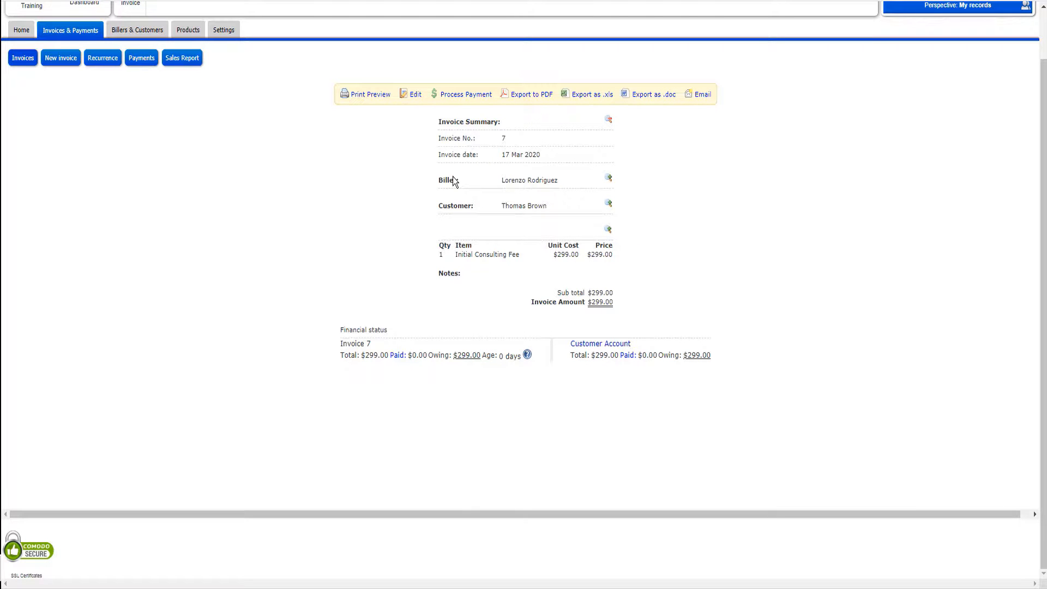
# - Open the saved invoice's print preview, examine its payment footer and PayPal payment link, and leave the preview
pyautogui.click(367, 94)
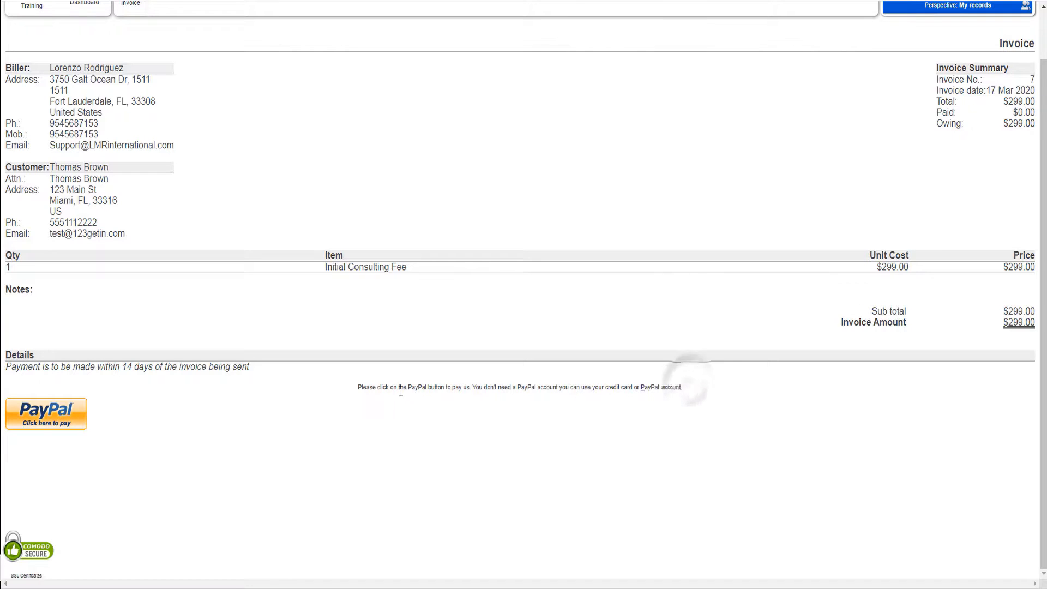
pyautogui.moveTo(683, 388); pyautogui.dragTo(359, 387)
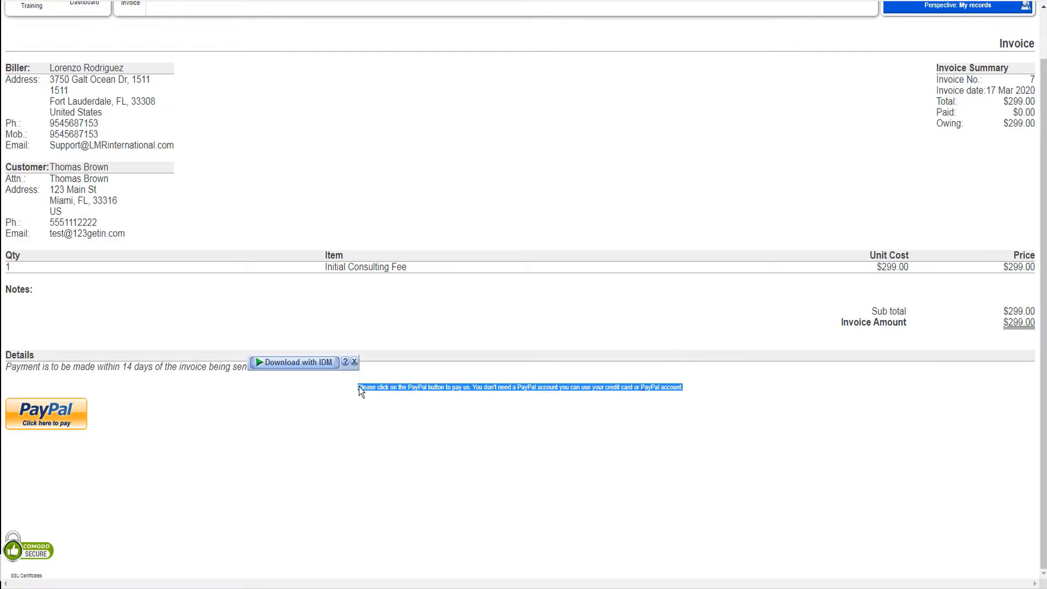
pyautogui.click(354, 362)
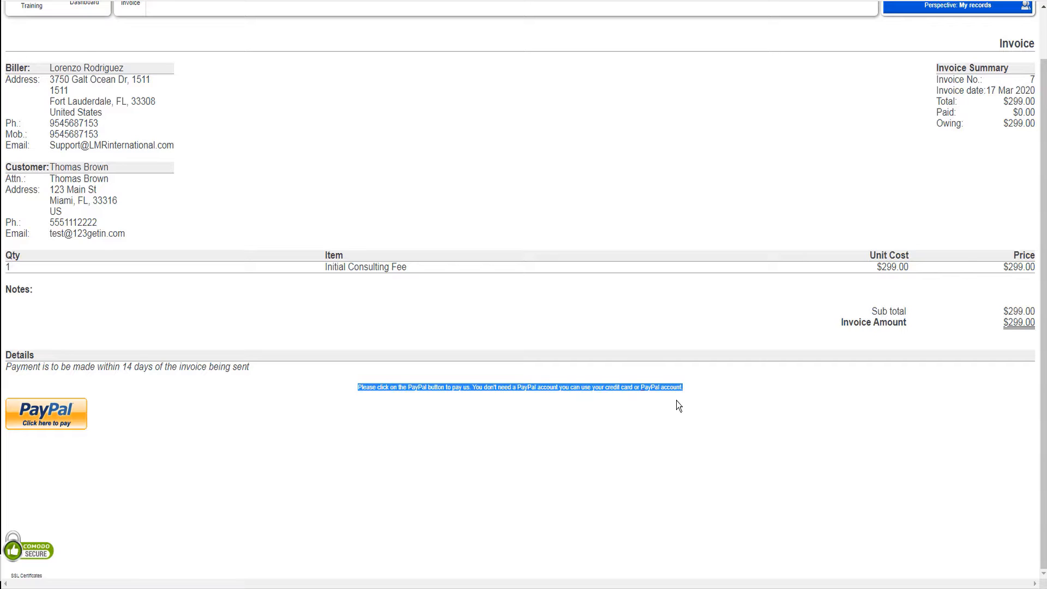
pyautogui.click(53, 411)
pyautogui.click(136, 8)
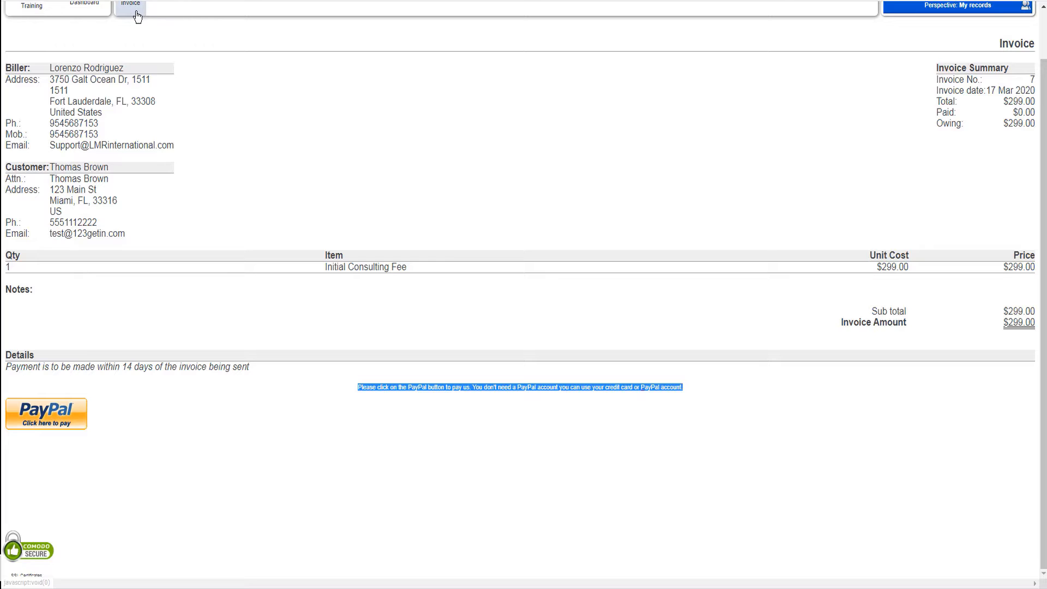